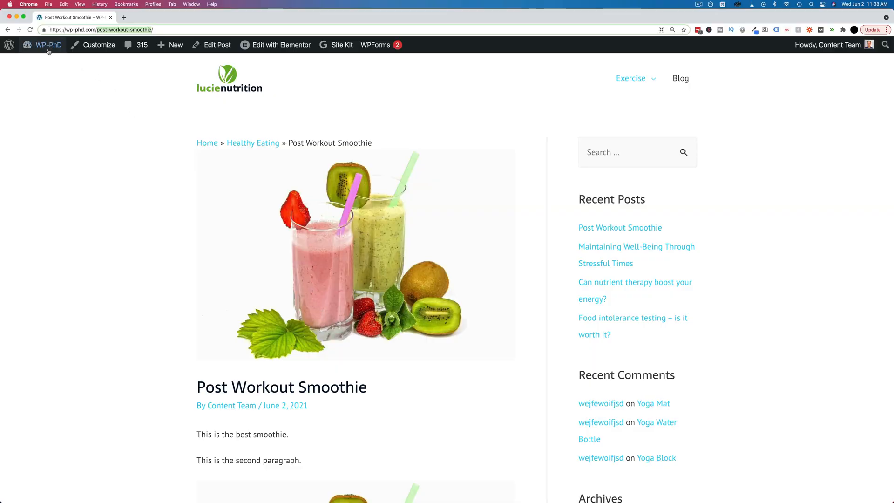
# Step: Go to the site's admin dashboard and open the Permalinks settings page
pyautogui.moveTo(47, 47)
pyautogui.click(41, 61)
pyautogui.scroll(-3, 40, 343)
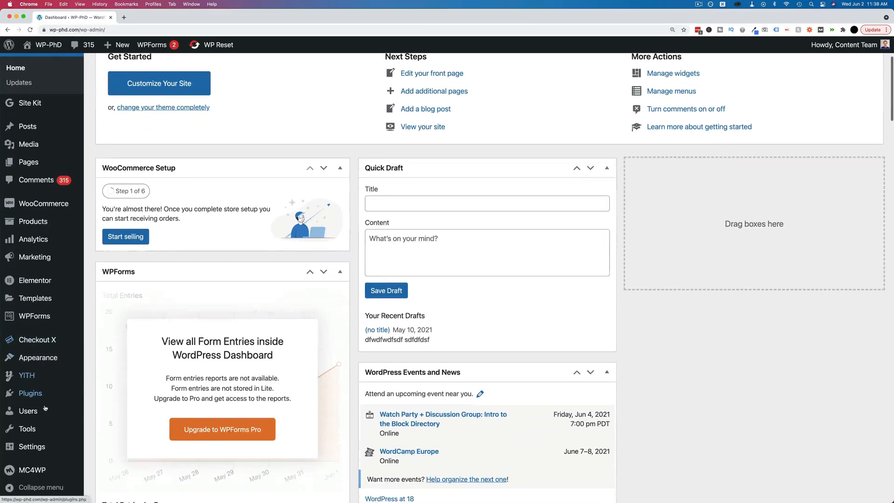
pyautogui.moveTo(31, 446)
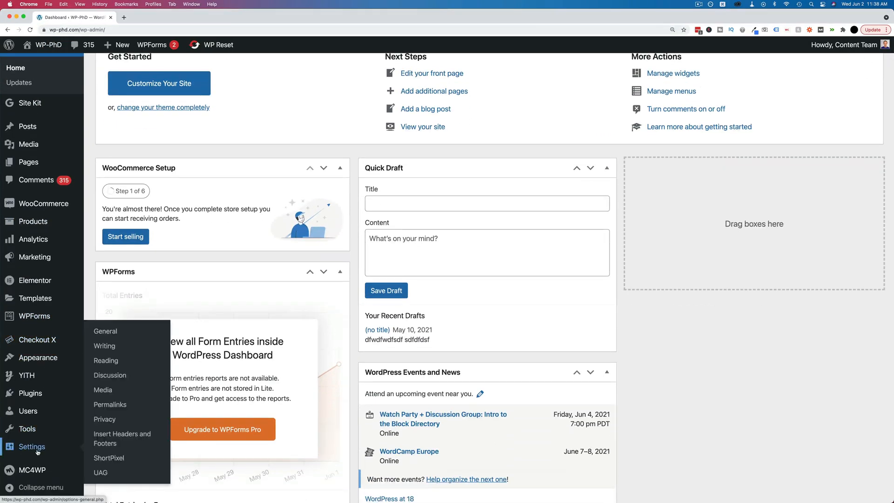
pyautogui.click(110, 404)
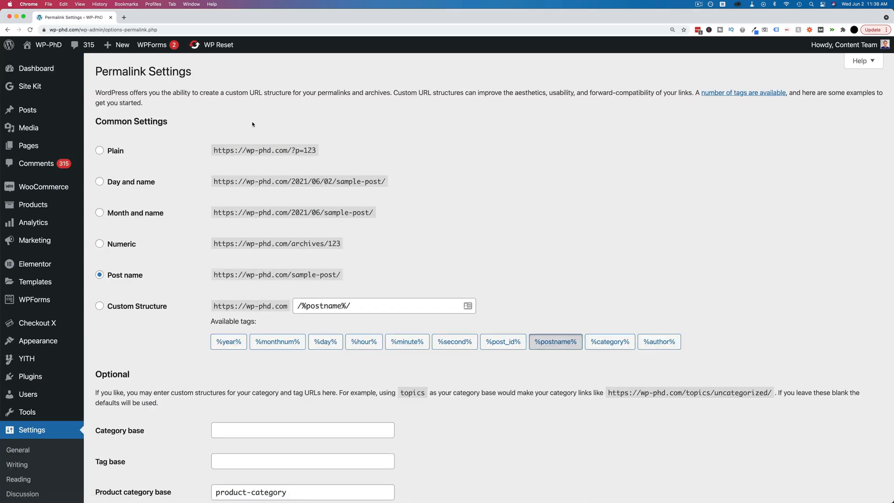
# Step: Try the Plain permalink structure, highlight its ID-based ending, and switch back to Post name
pyautogui.click(99, 152)
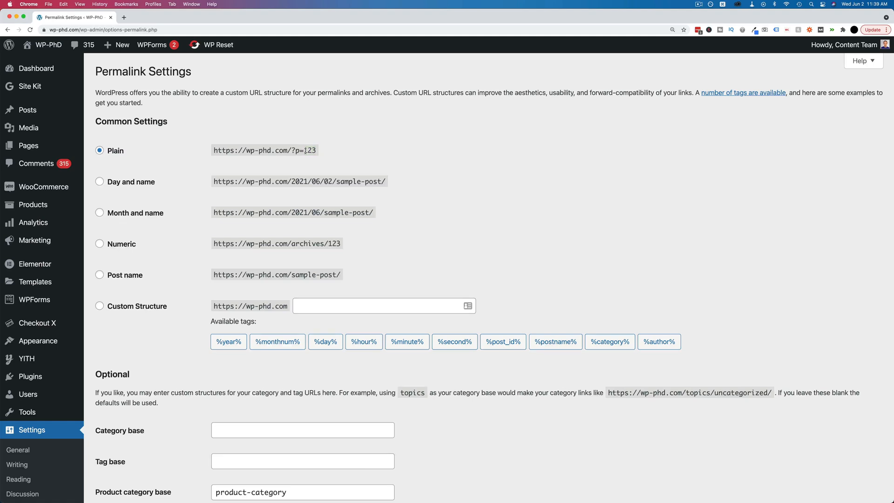
pyautogui.click(307, 151)
pyautogui.moveTo(317, 151); pyautogui.dragTo(293, 151)
pyautogui.click(99, 275)
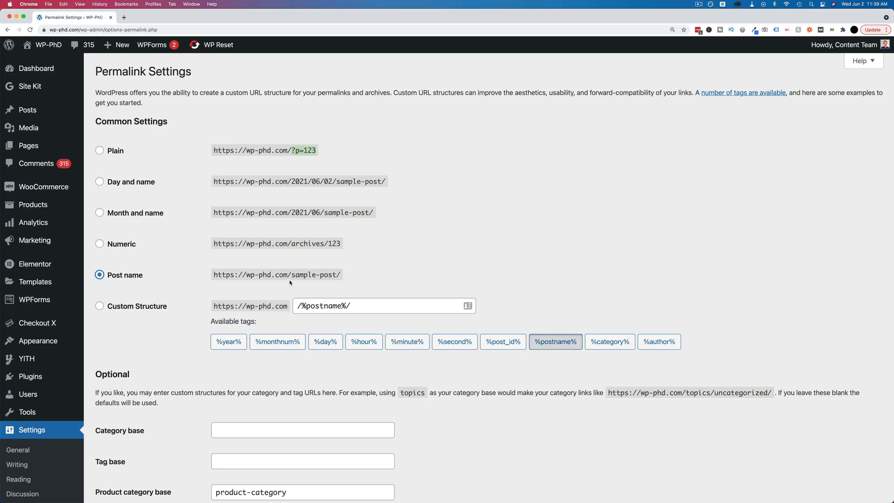
pyautogui.moveTo(293, 274); pyautogui.dragTo(346, 277)
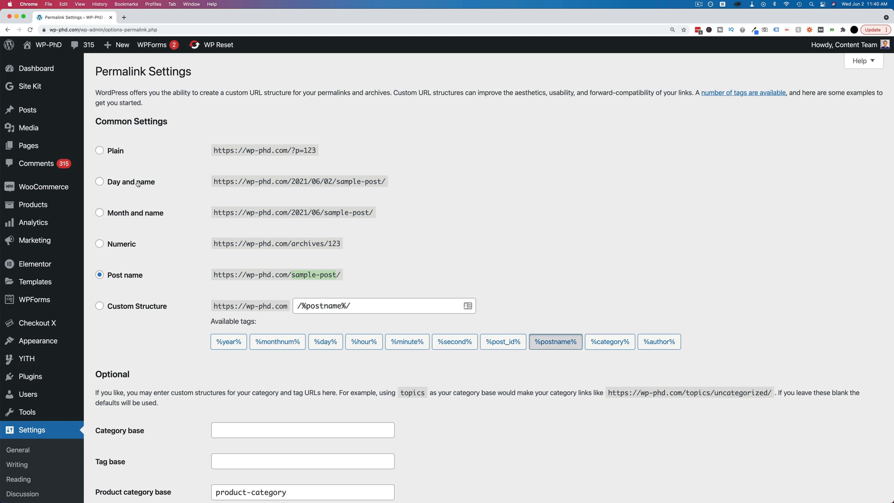
# Step: Try the Day and name and the Month and name permalink structures, and return to Post name
pyautogui.click(99, 182)
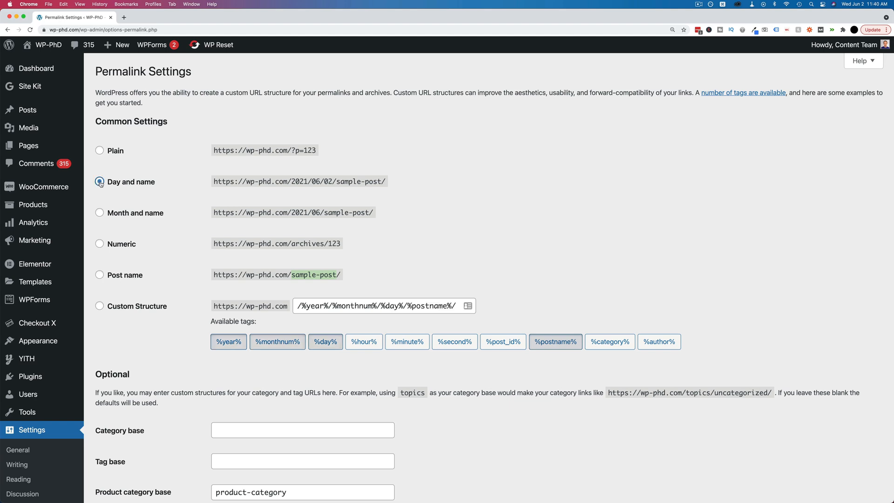
pyautogui.click(100, 213)
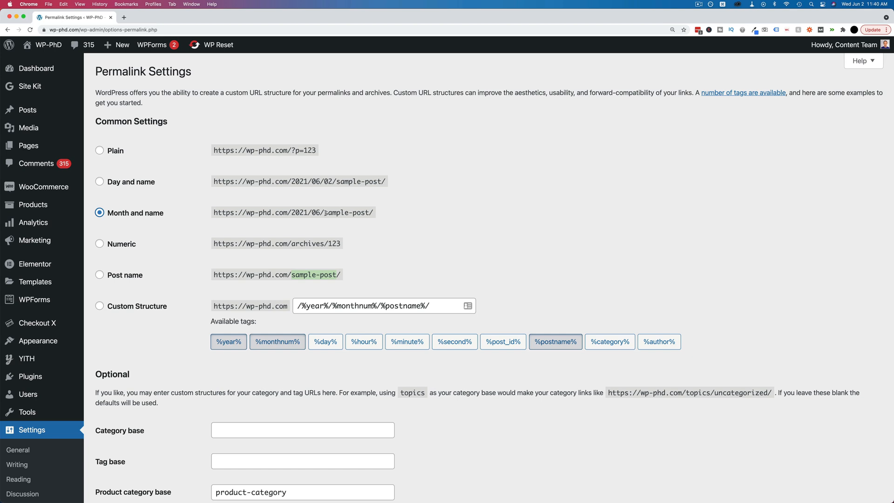
pyautogui.click(99, 276)
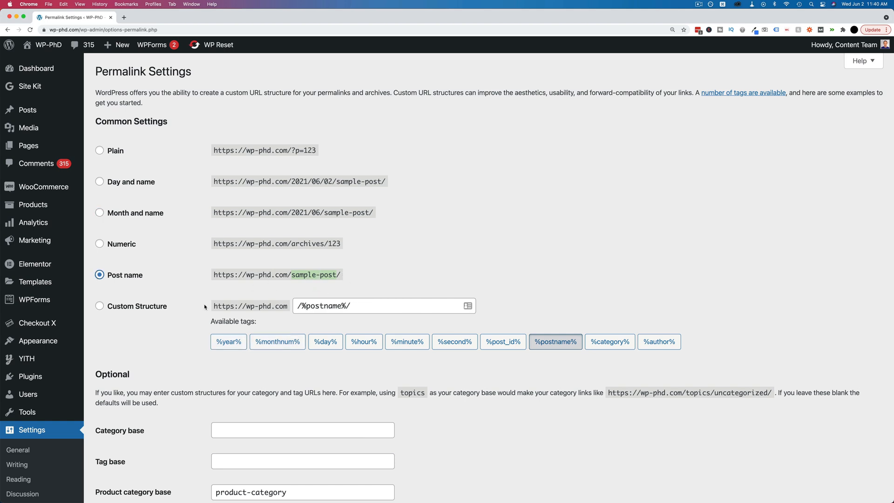
# Step: Try a Custom Structure by adding the category, minute, hour and day tags after %postname%
pyautogui.click(99, 307)
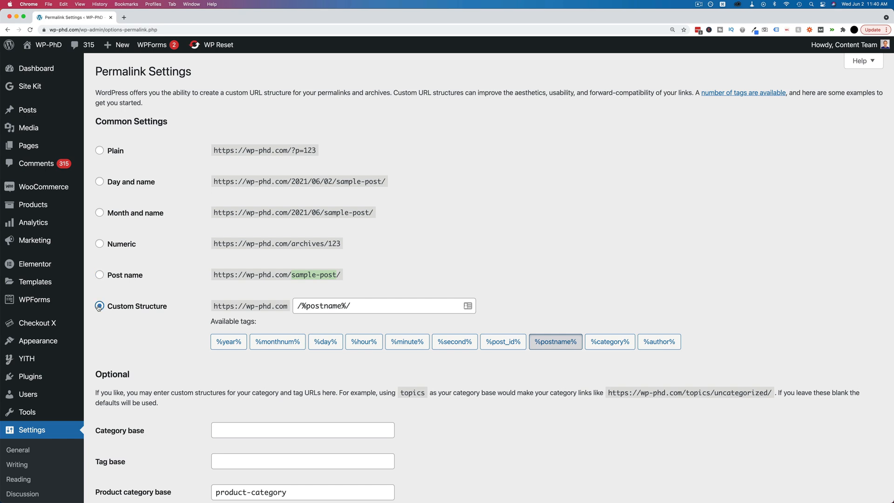
pyautogui.click(364, 310)
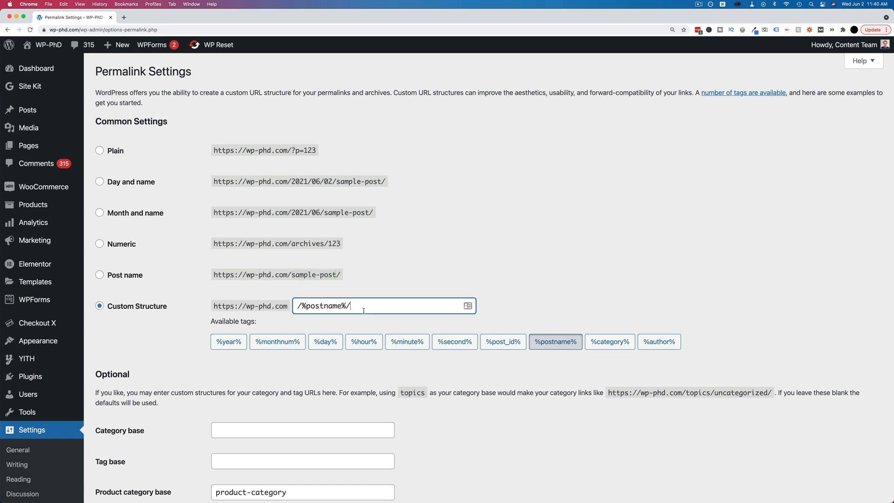
pyautogui.click(610, 343)
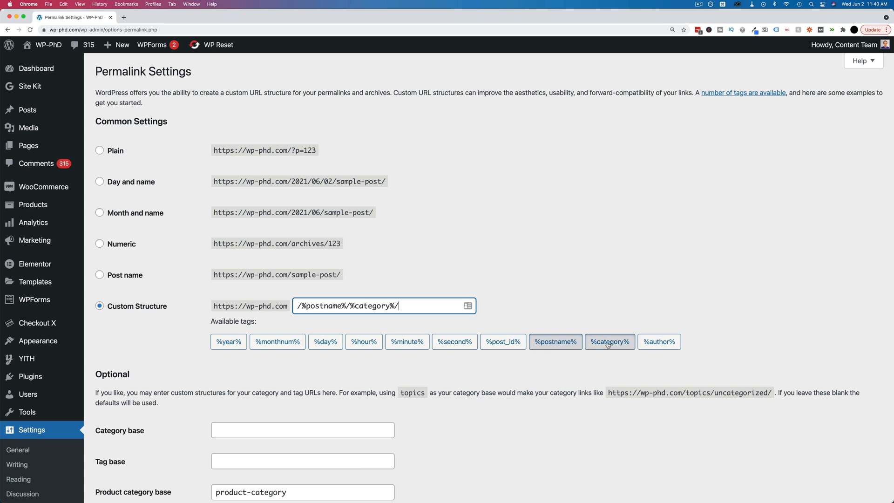
pyautogui.click(407, 342)
pyautogui.click(363, 343)
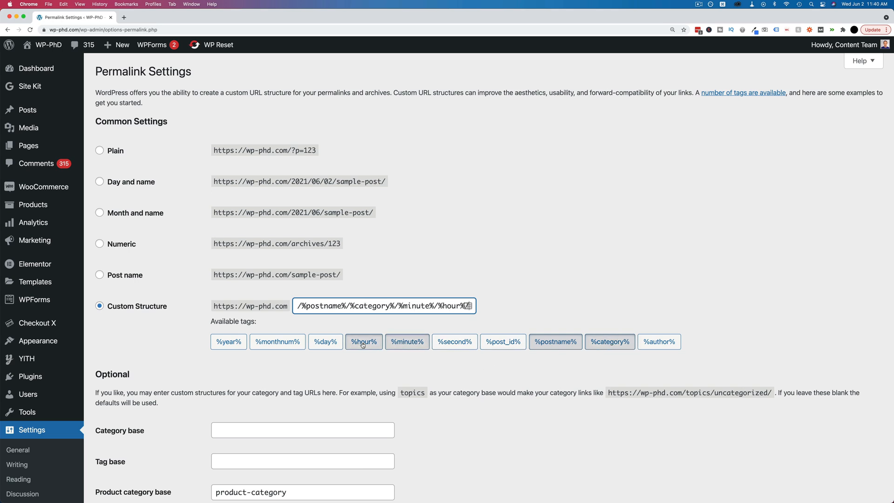
pyautogui.click(327, 344)
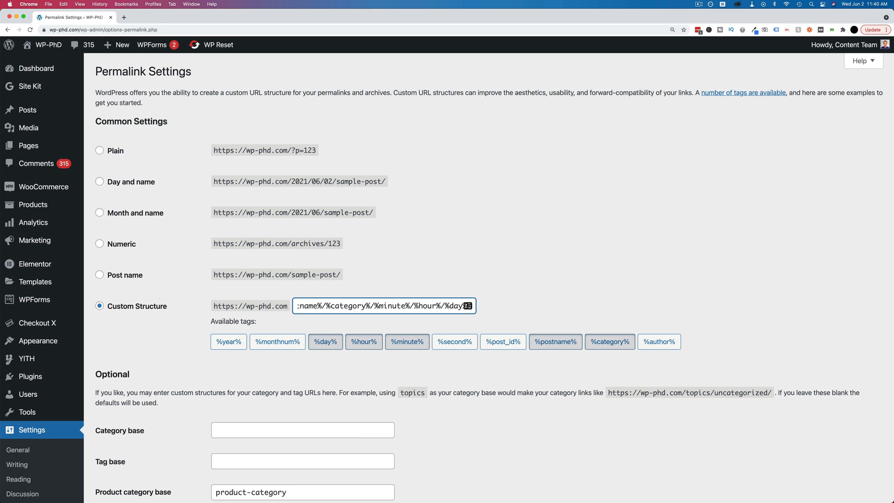
# Step: Select the Post name permalink structure and save the changes
pyautogui.click(105, 274)
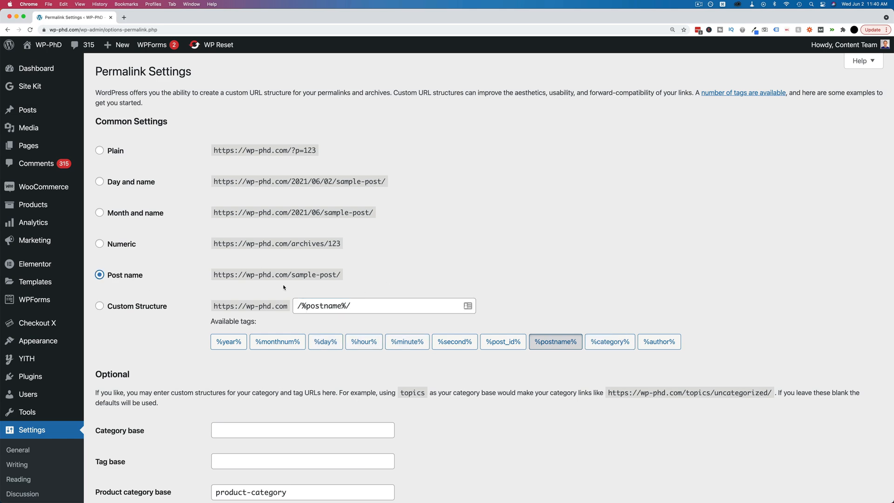
pyautogui.scroll(-7, 159, 352)
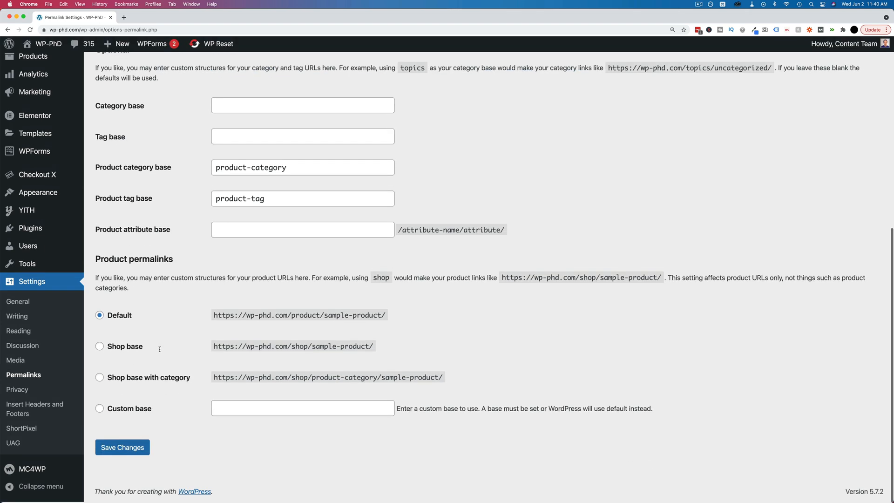
pyautogui.click(118, 448)
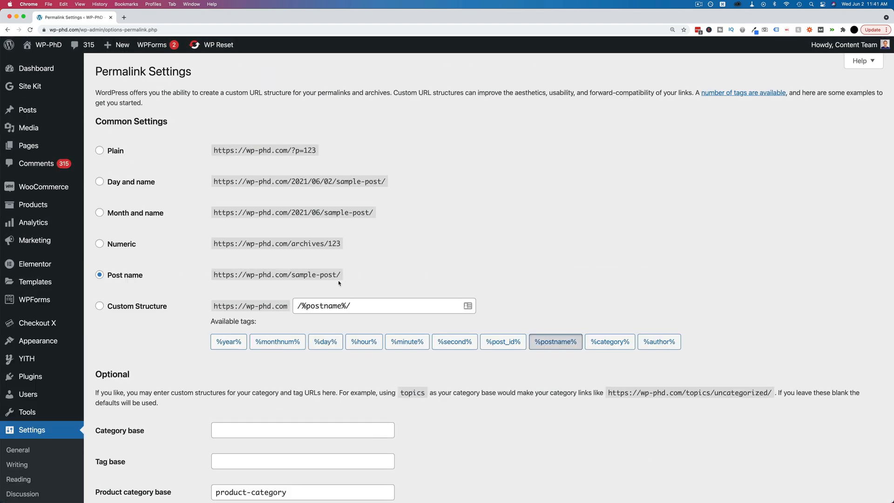
pyautogui.moveTo(343, 275); pyautogui.dragTo(211, 279)
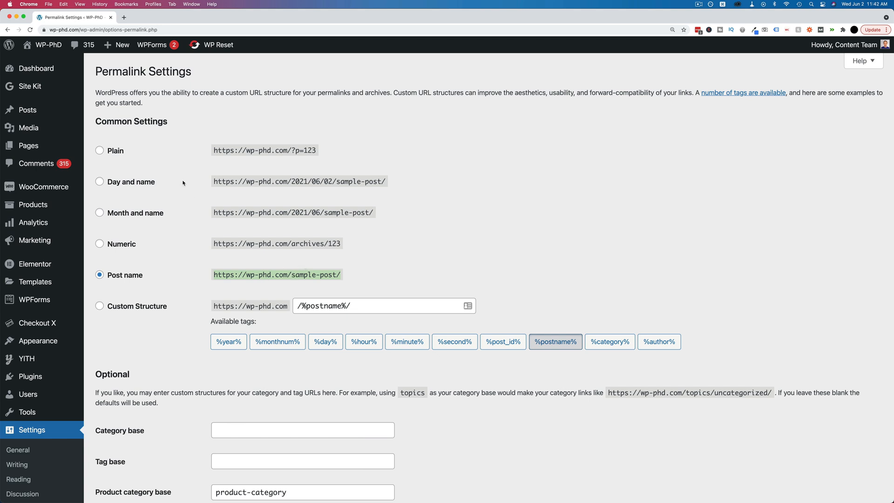
# Step: Create a new post with the title "This Is The Title"
pyautogui.moveTo(23, 112)
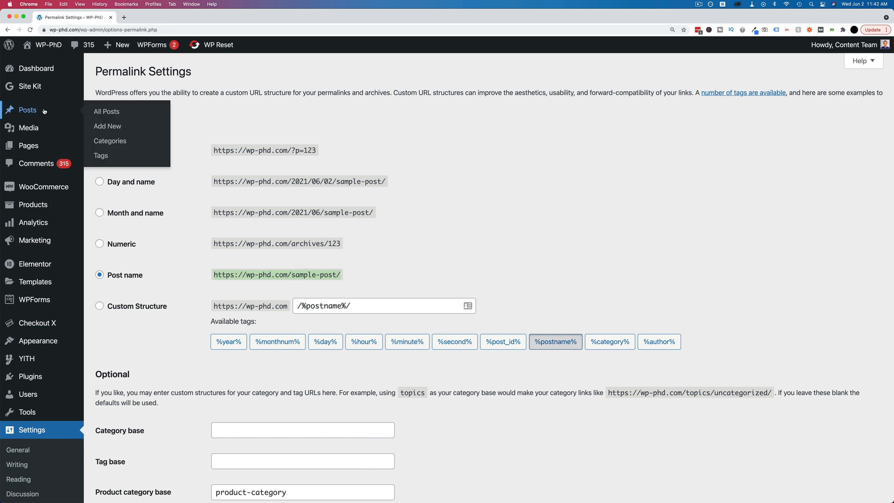
pyautogui.click(108, 127)
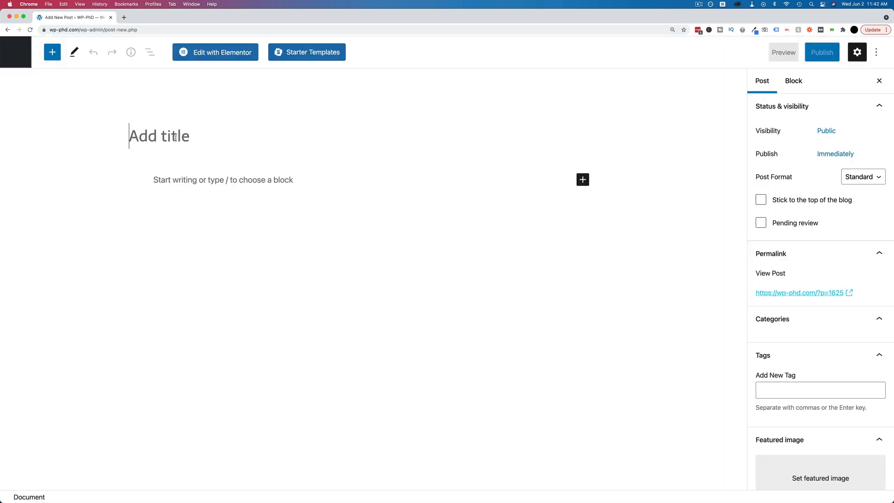
pyautogui.write('This Is The Title')
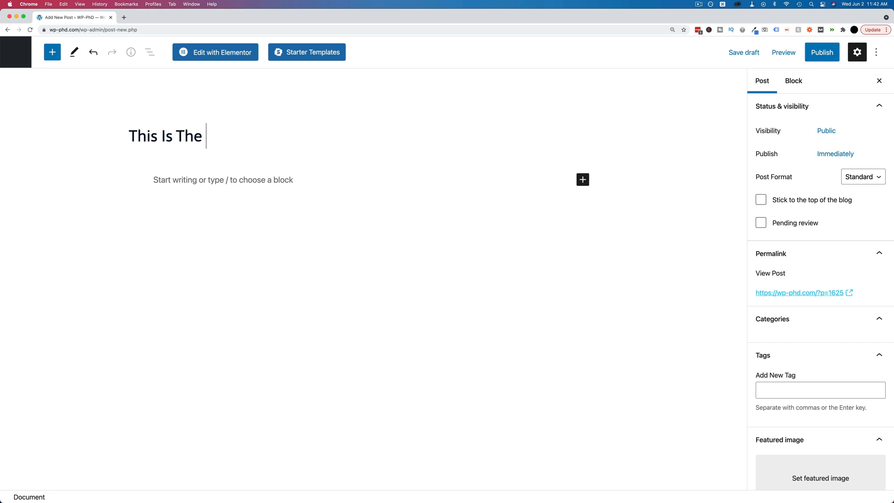
pyautogui.press('Return')
pyautogui.tripleClick(244, 141)
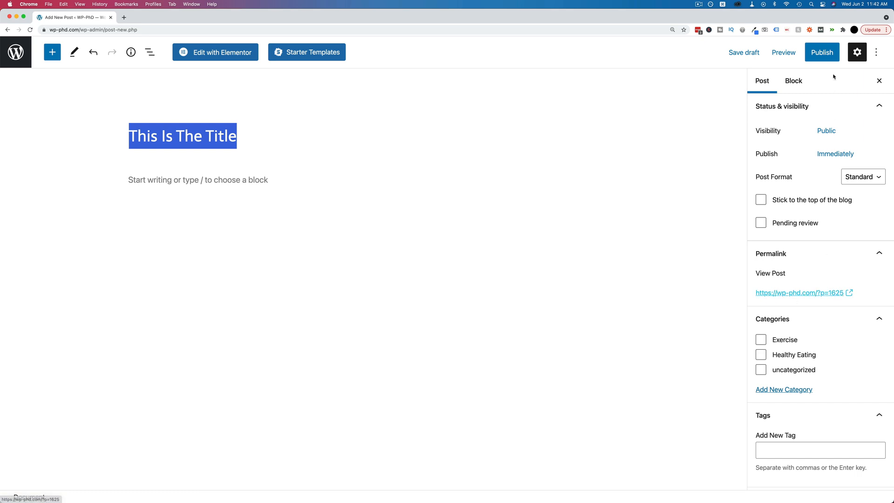
# Step: Publish the post, return to its settings and update it once
pyautogui.click(825, 55)
pyautogui.click(796, 53)
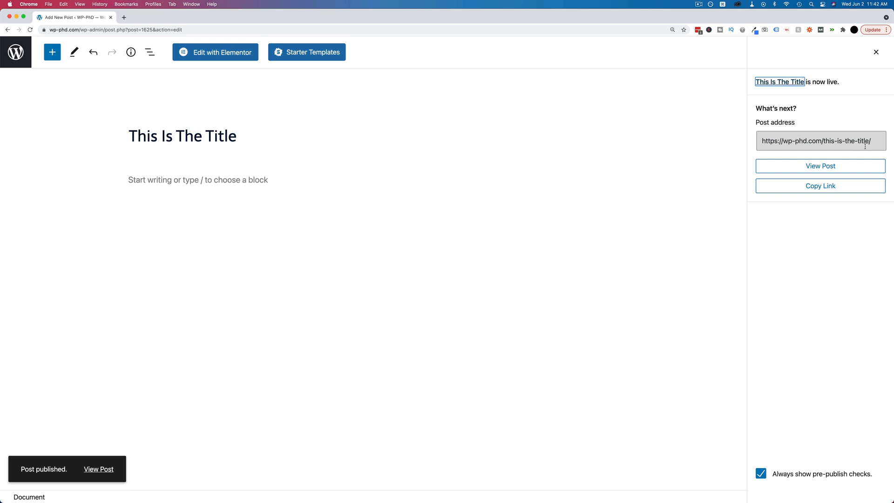
pyautogui.moveTo(874, 141); pyautogui.dragTo(824, 141)
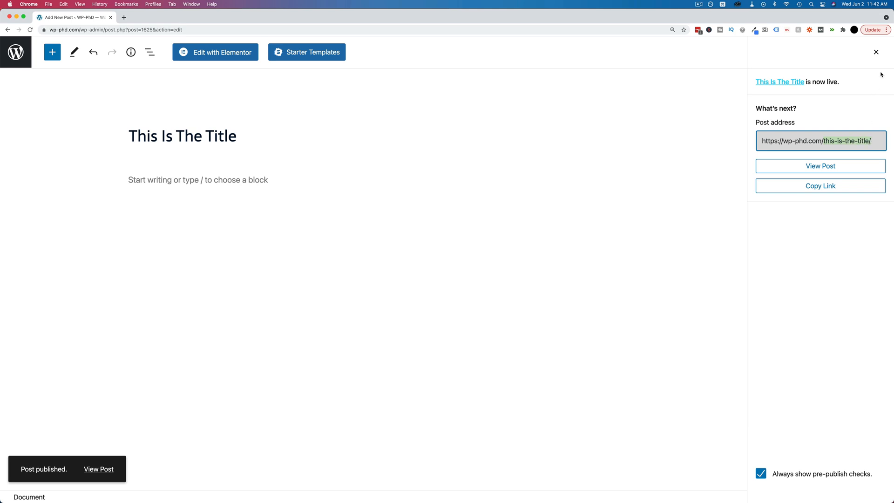
pyautogui.click(876, 51)
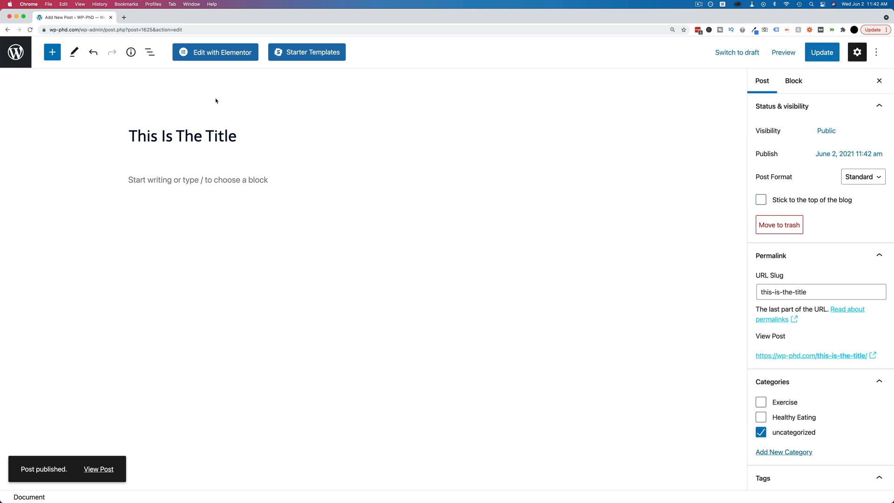
pyautogui.click(822, 52)
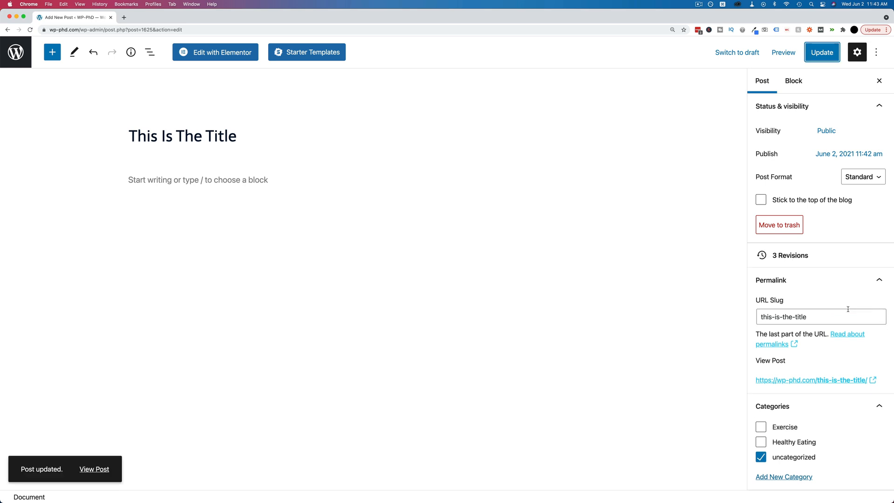
# Step: Shorten the post's URL slug to "the-title" by removing the leading words, and update the post
pyautogui.moveTo(818, 322); pyautogui.dragTo(748, 317)
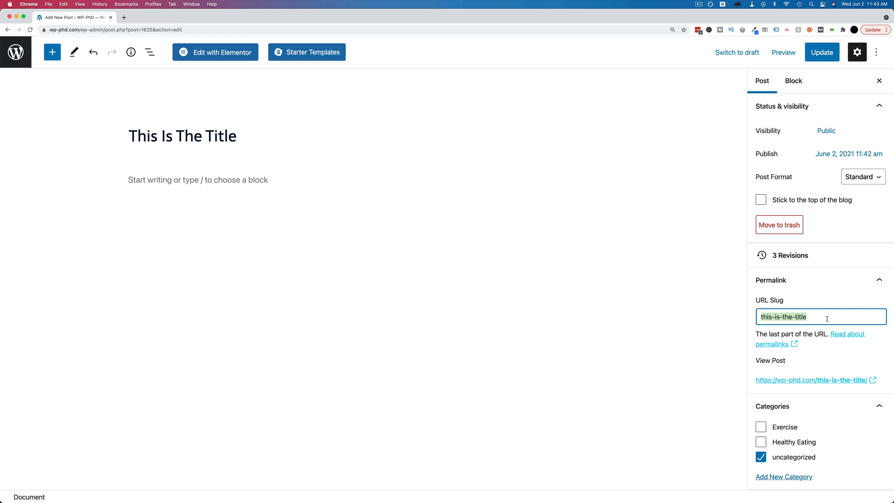
pyautogui.click(827, 319)
pyautogui.moveTo(177, 136); pyautogui.dragTo(246, 135)
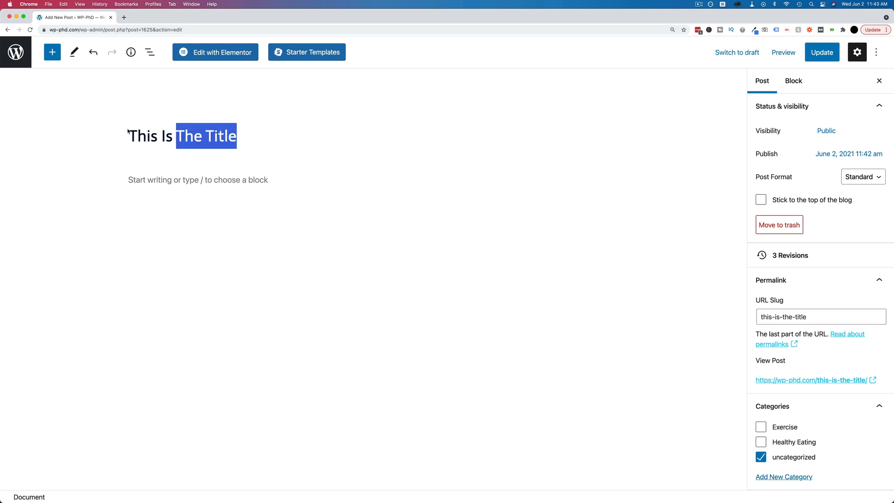
pyautogui.moveTo(128, 131); pyautogui.dragTo(172, 133)
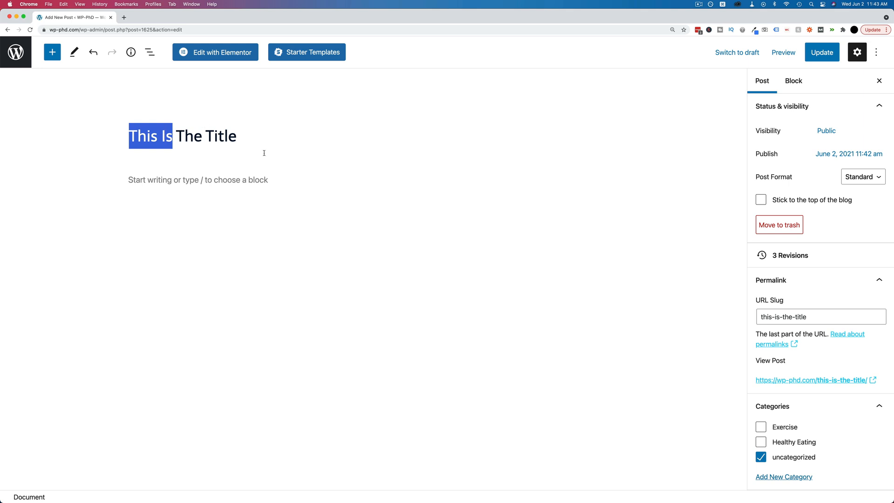
pyautogui.click(784, 317)
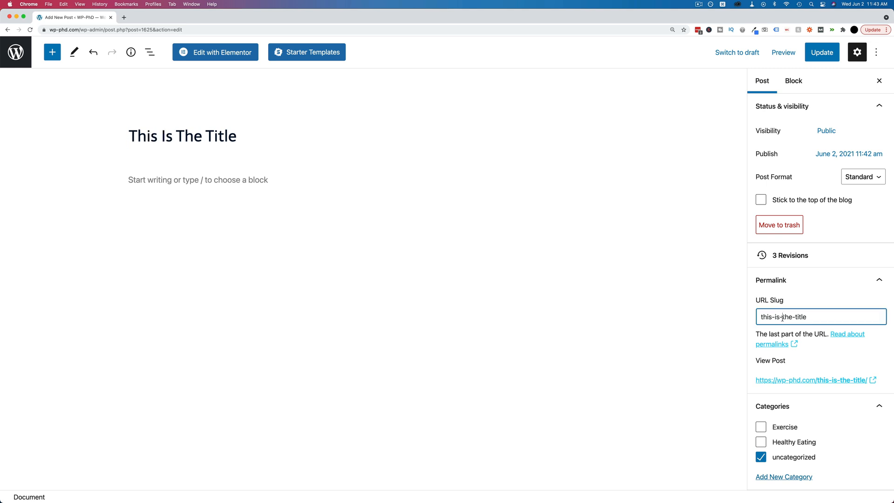
pyautogui.moveTo(783, 317); pyautogui.dragTo(728, 313)
pyautogui.press('BackSpace')
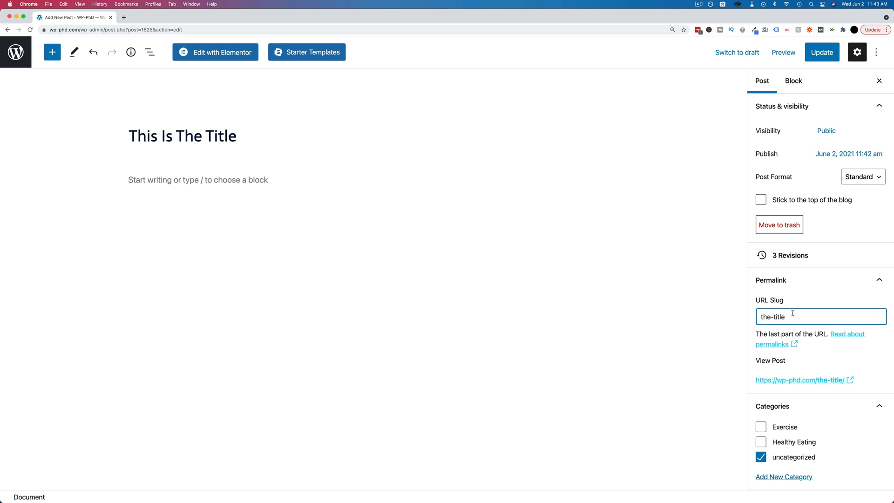
pyautogui.press('super+s')
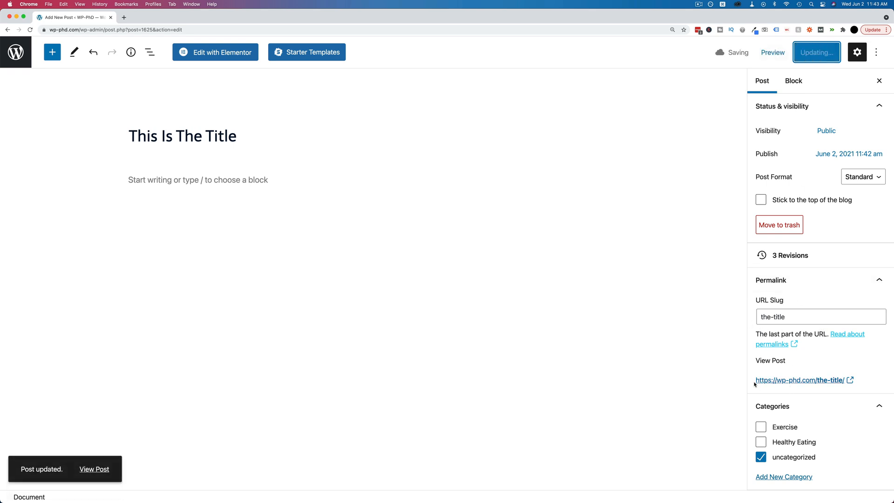
pyautogui.moveTo(753, 381); pyautogui.dragTo(846, 384)
pyautogui.click(865, 373)
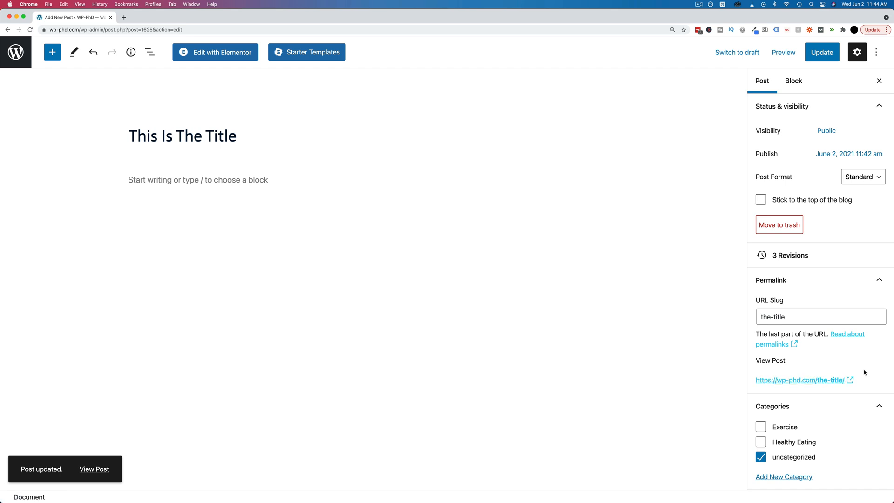